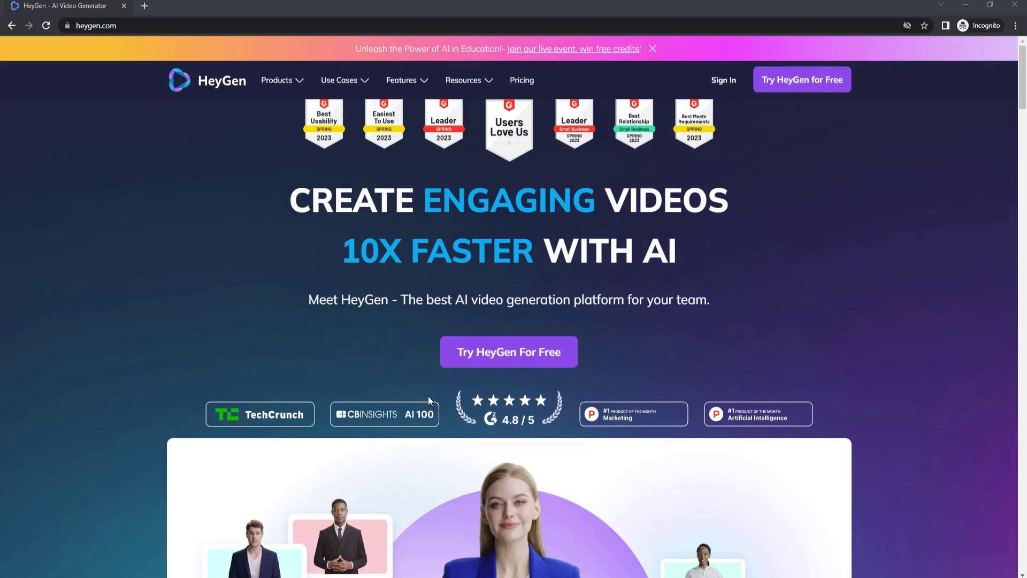
# Step: Create a 1920 x 1080 landscape video draft with Blake in Blue Suit and play its script audio
pyautogui.click(516, 358)
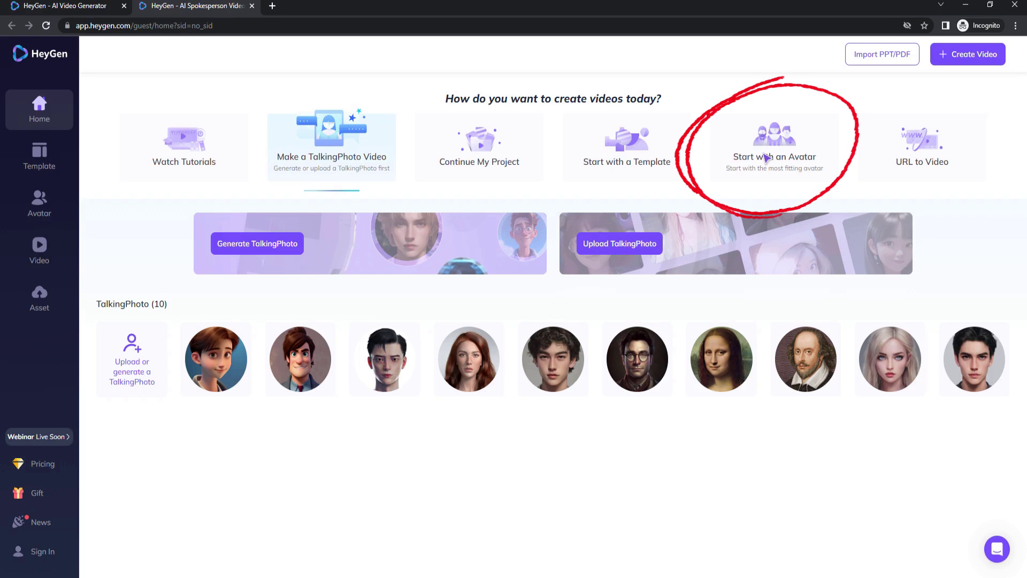
pyautogui.click(767, 157)
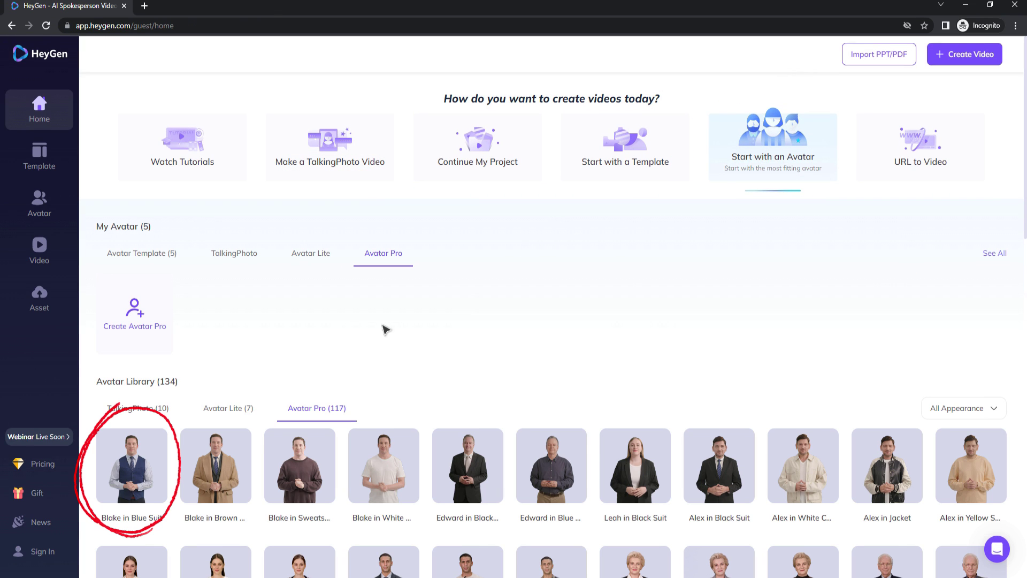
pyautogui.click(135, 469)
pyautogui.click(573, 466)
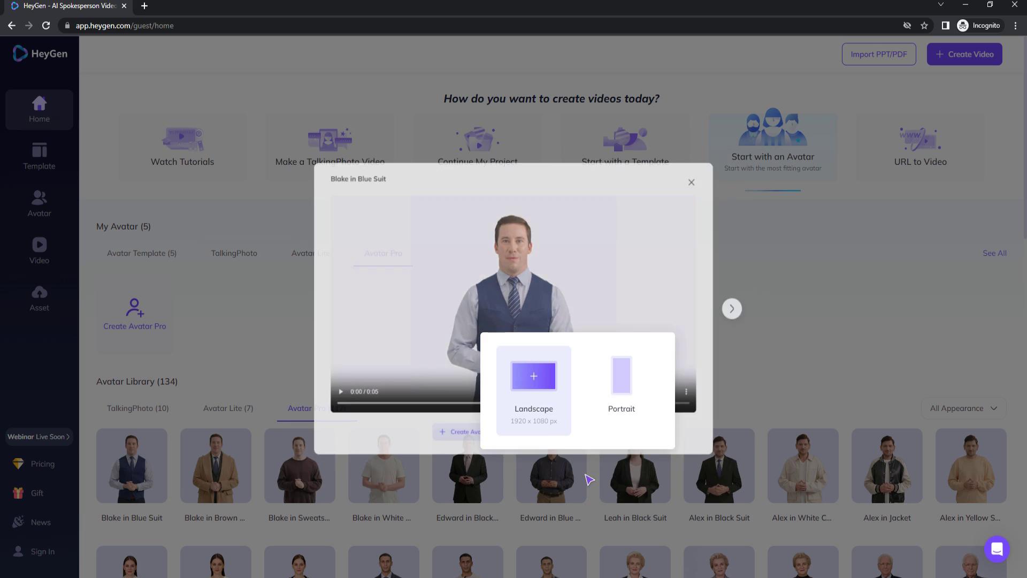
pyautogui.click(533, 377)
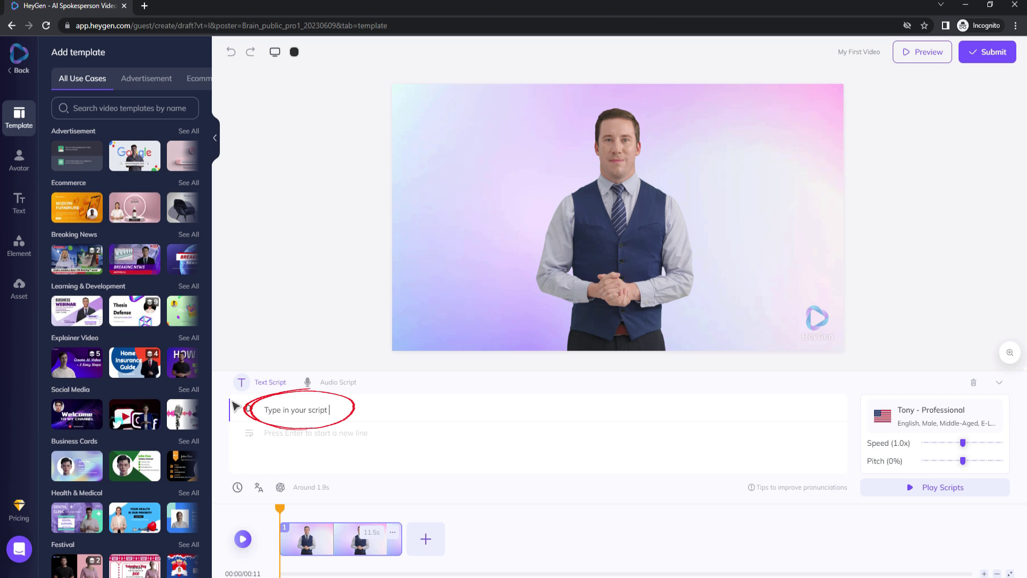
pyautogui.click(927, 489)
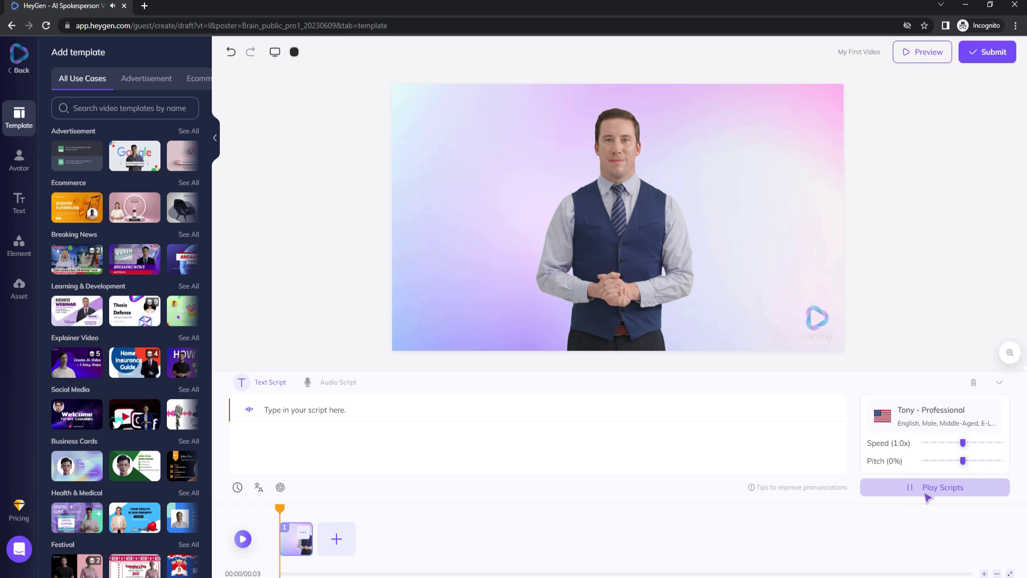
pyautogui.click(936, 418)
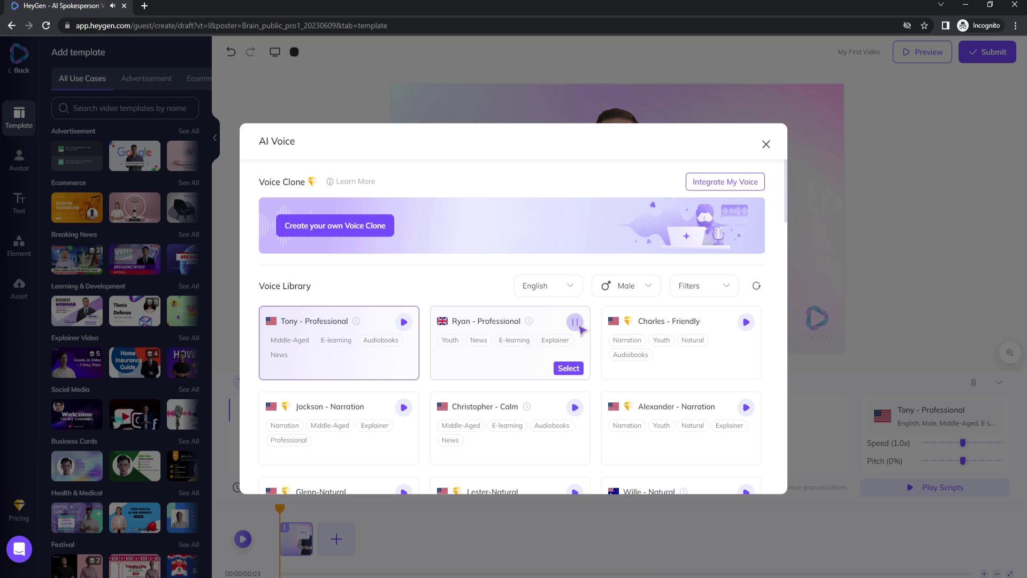
# Step: Stop the Ryan - Professional sample and select the Sara - Cheerful voice for the script
pyautogui.click(575, 323)
pyautogui.click(703, 290)
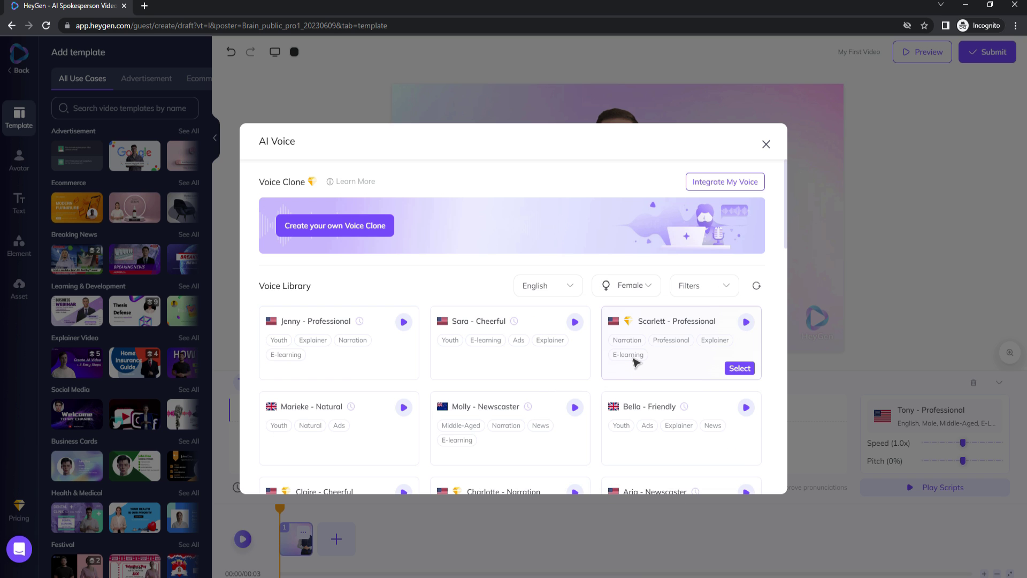
pyautogui.moveTo(511, 342)
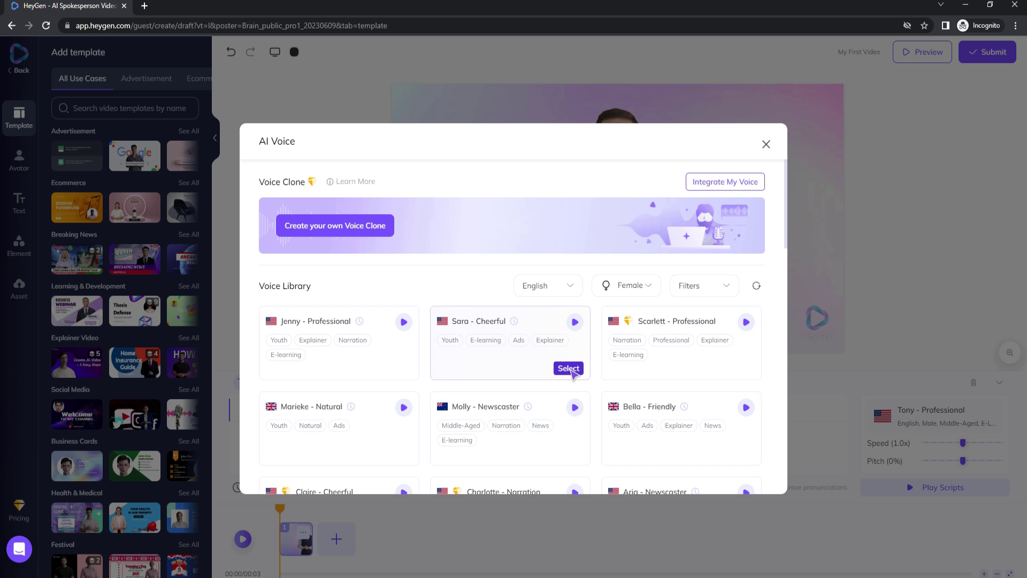
pyautogui.click(569, 369)
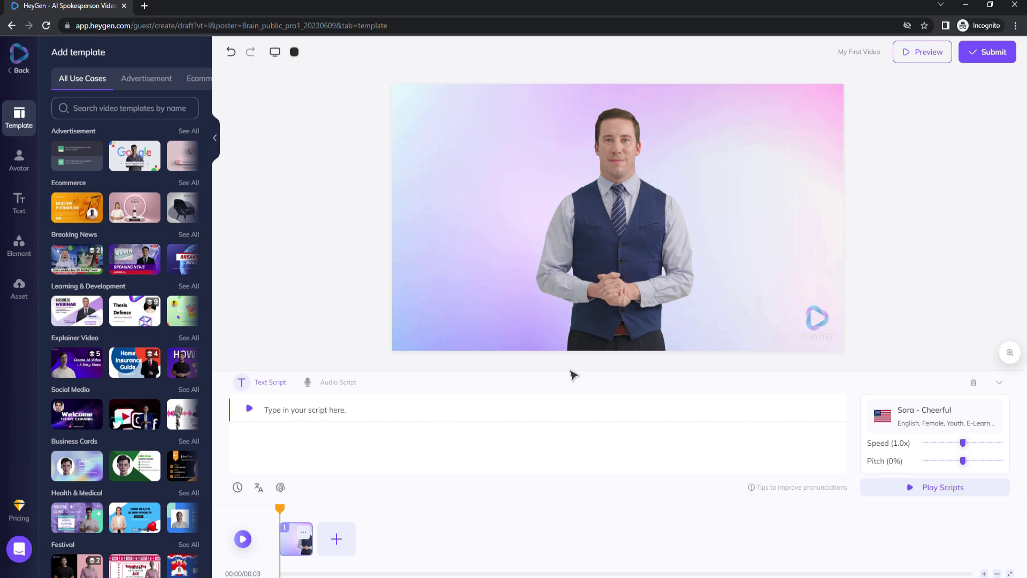